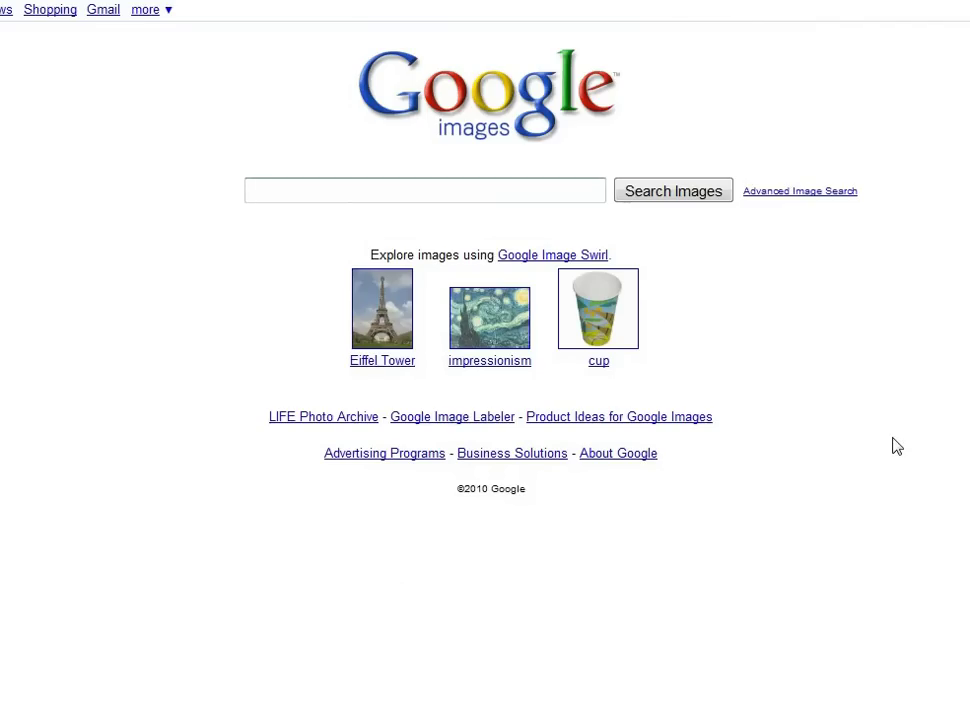
# Step: Run a Google Images search for 'pretzels'
pyautogui.write('pretzels')
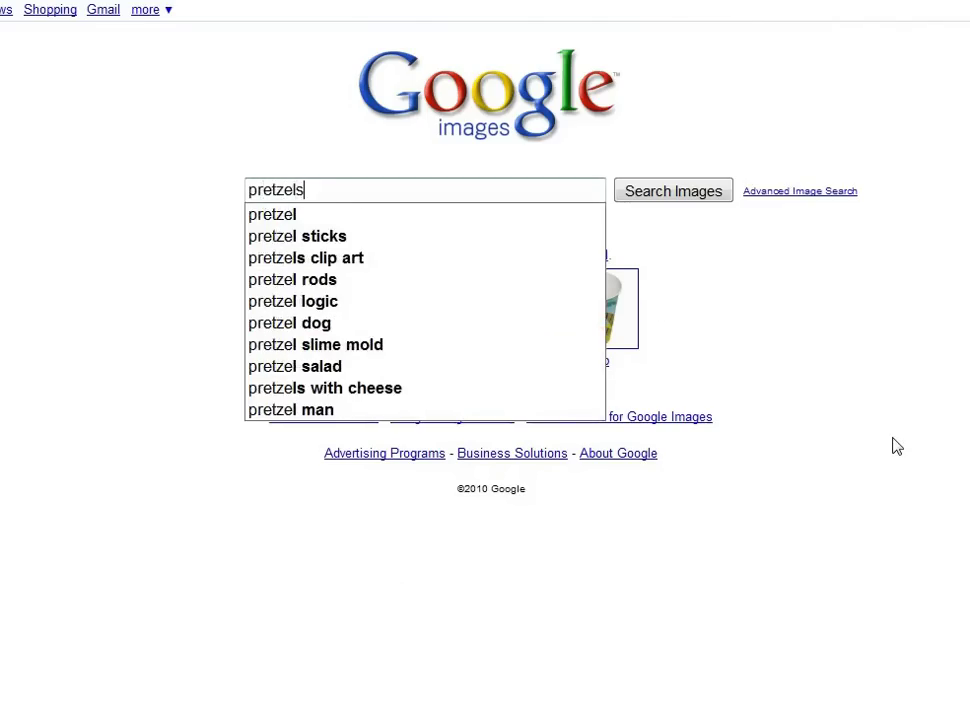
pyautogui.press('Return')
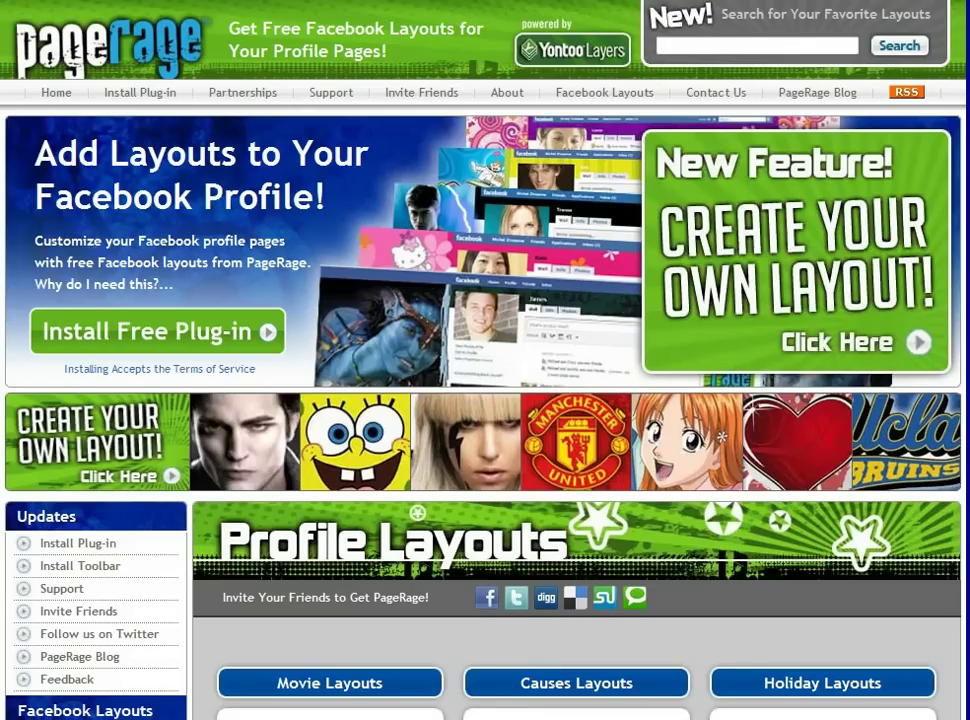
# Step: Start a custom layout and skip the colour step to reach Upload an Image
pyautogui.click(815, 282)
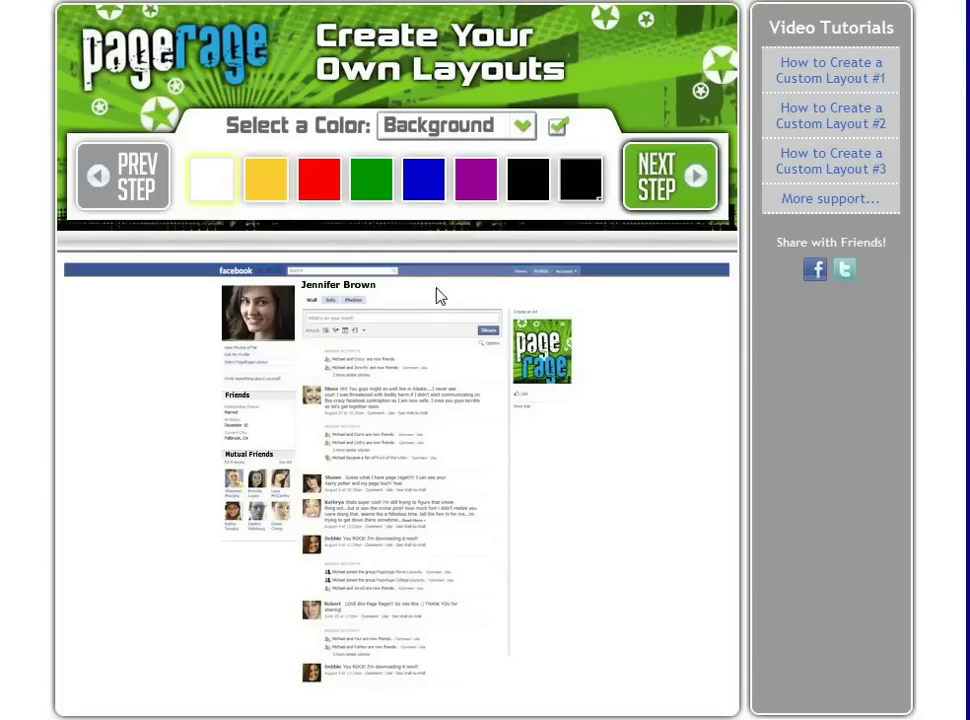
pyautogui.click(679, 190)
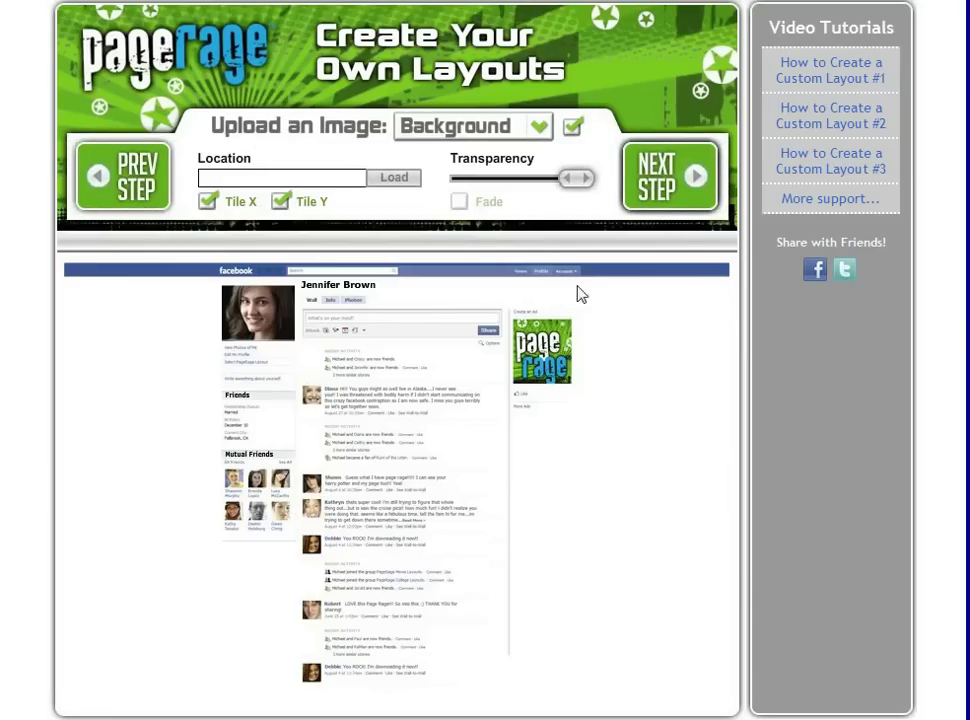
# Step: Load leftCurtain2.jpg as the Left Curtain, tiled along Y, with transparency eased slightly
pyautogui.click(540, 132)
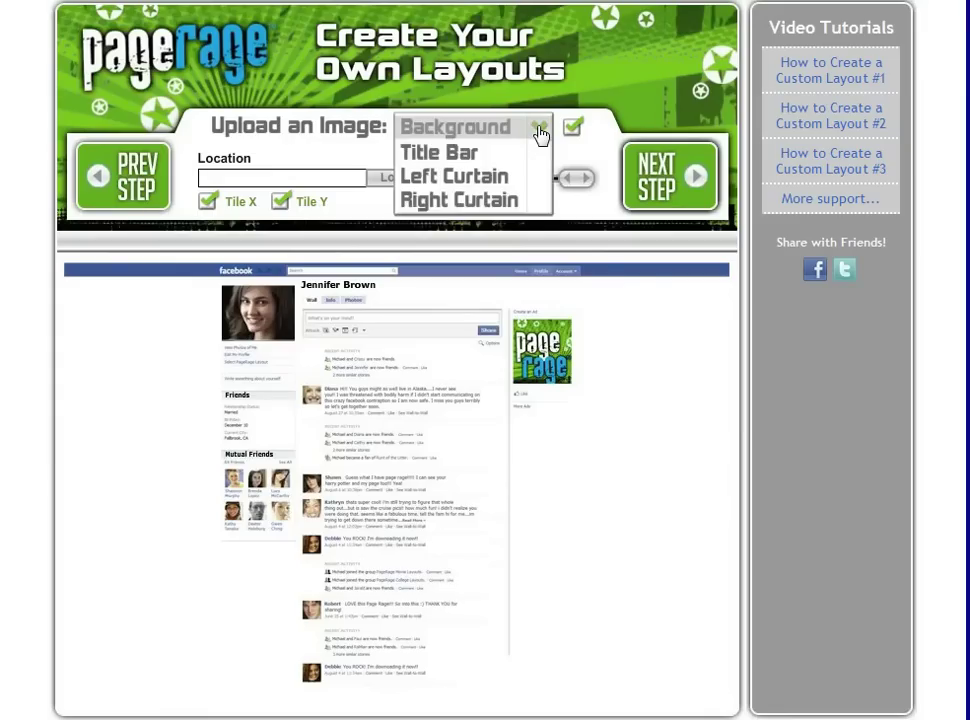
pyautogui.click(524, 182)
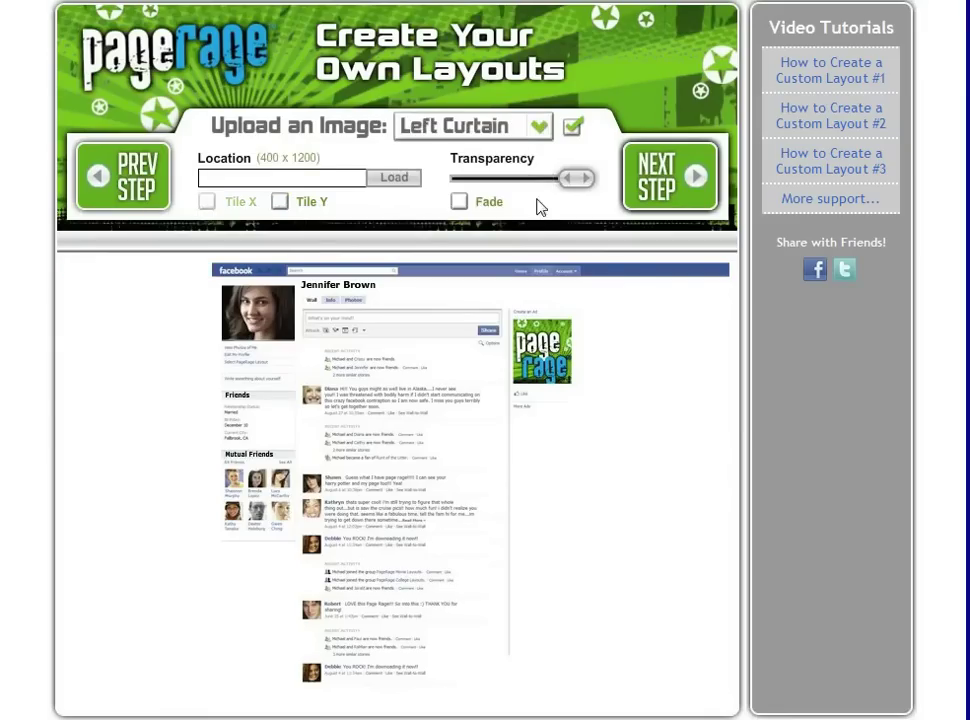
pyautogui.click(392, 181)
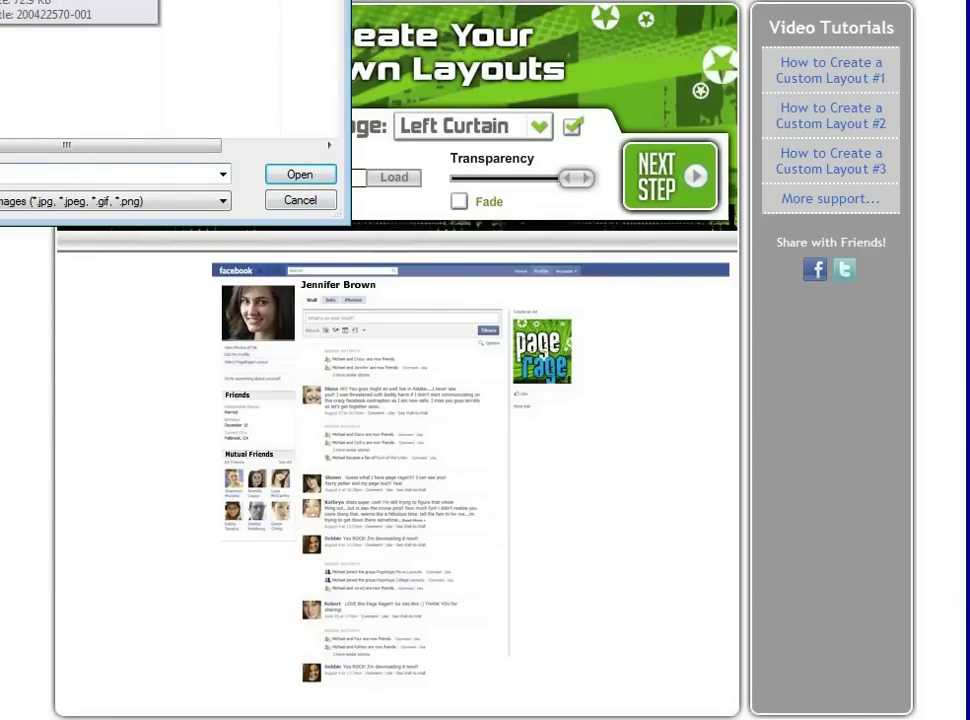
pyautogui.click(300, 174)
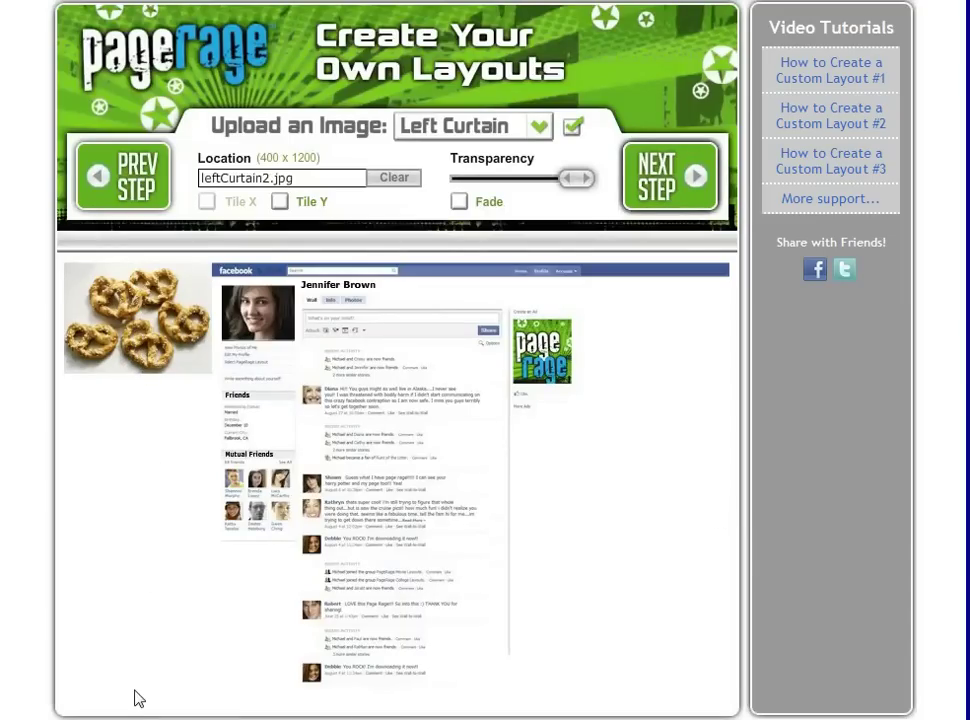
pyautogui.click(280, 202)
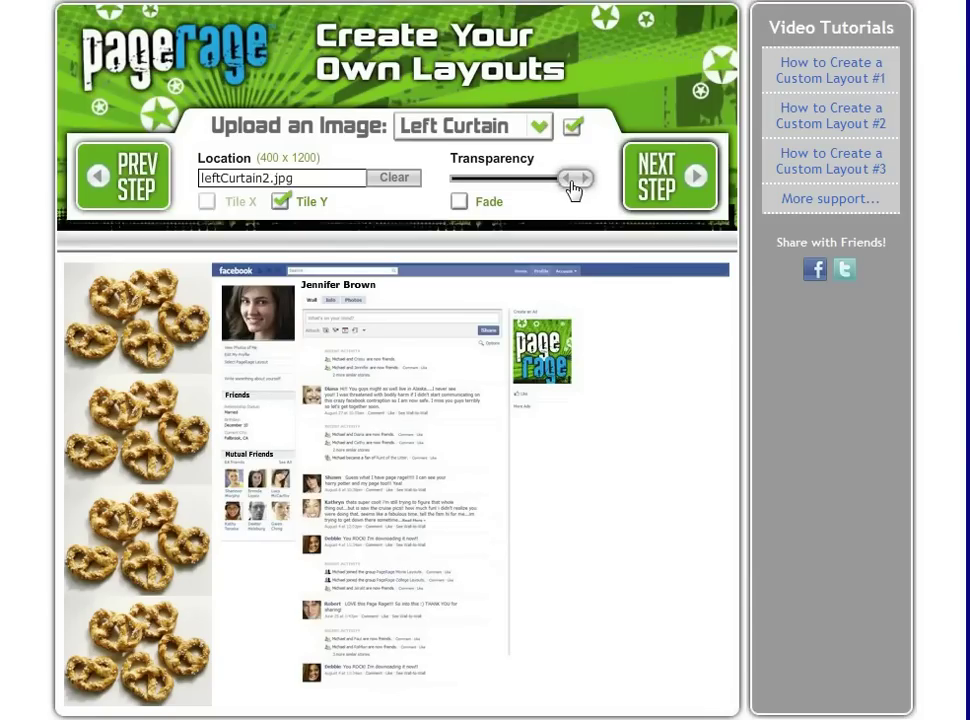
pyautogui.moveTo(575, 187); pyautogui.dragTo(558, 192)
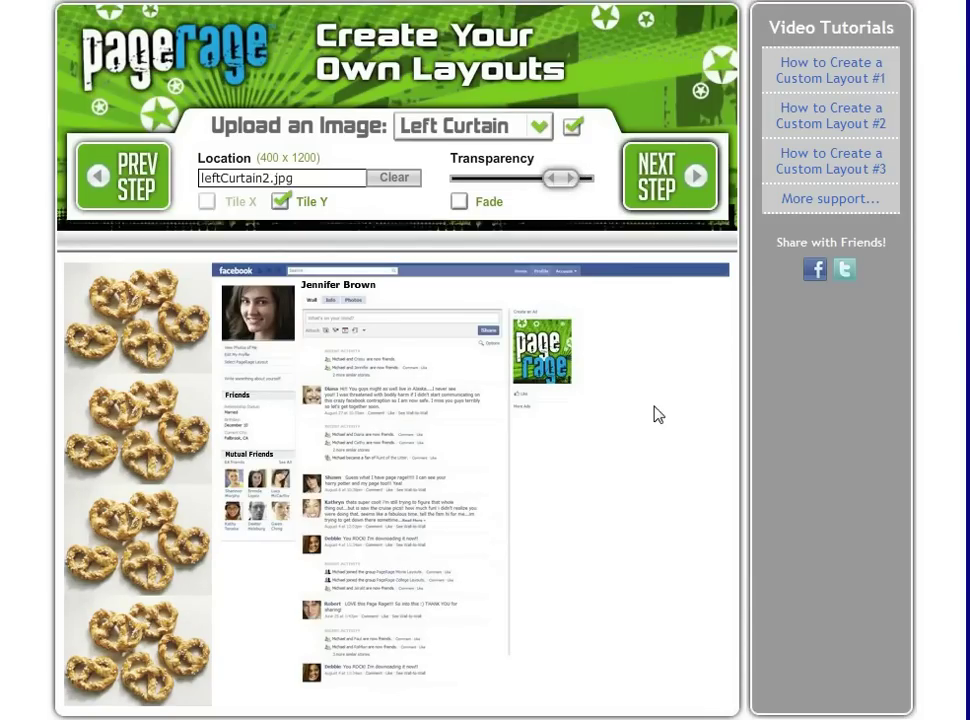
# Step: Load rightCurtain.jpg as the Right Curtain, tiled along Y, with transparency eased slightly
pyautogui.click(541, 130)
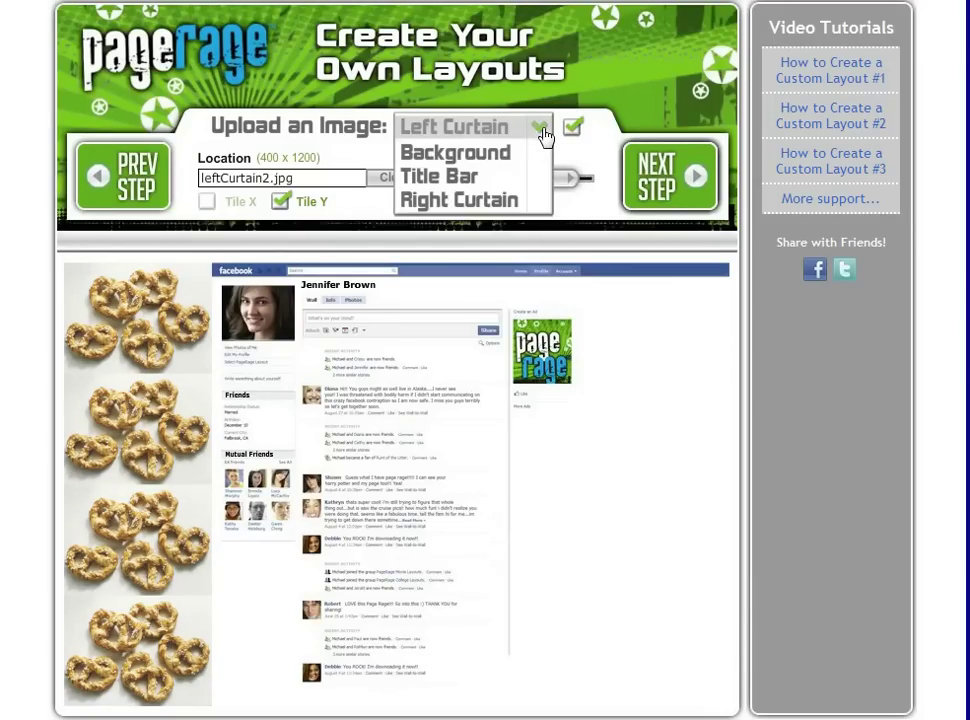
pyautogui.click(515, 206)
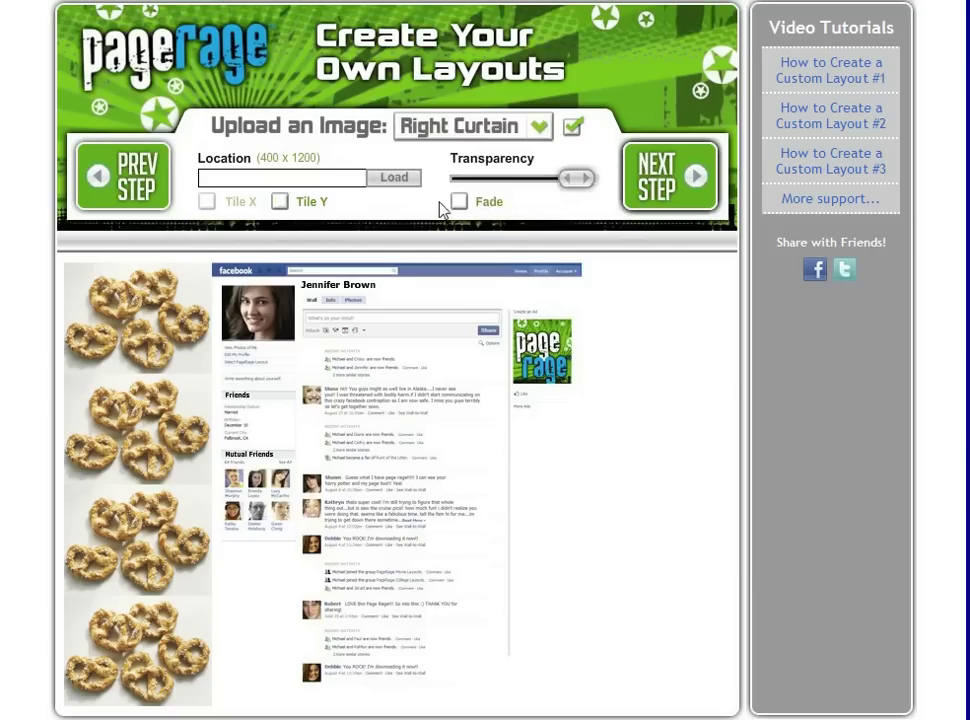
pyautogui.click(400, 186)
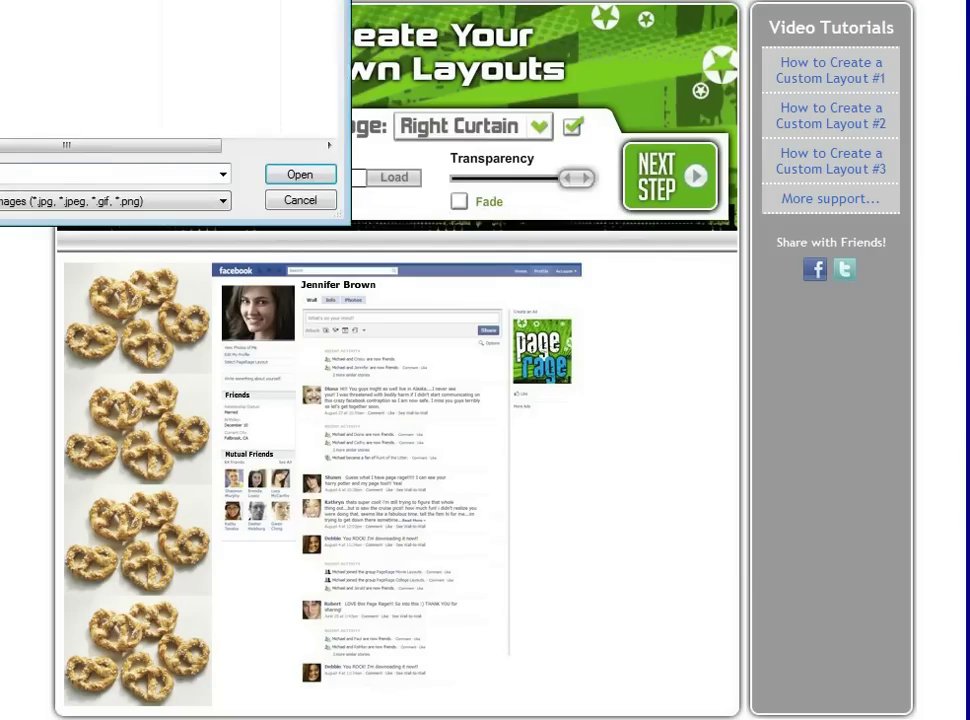
pyautogui.press('Return')
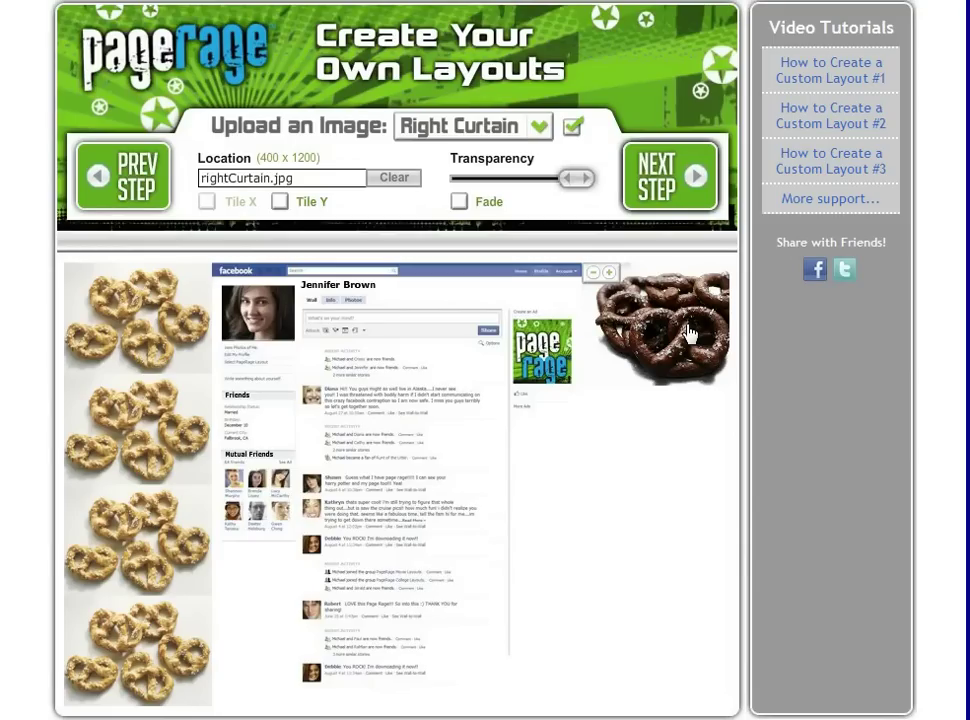
pyautogui.moveTo(687, 333); pyautogui.dragTo(669, 339)
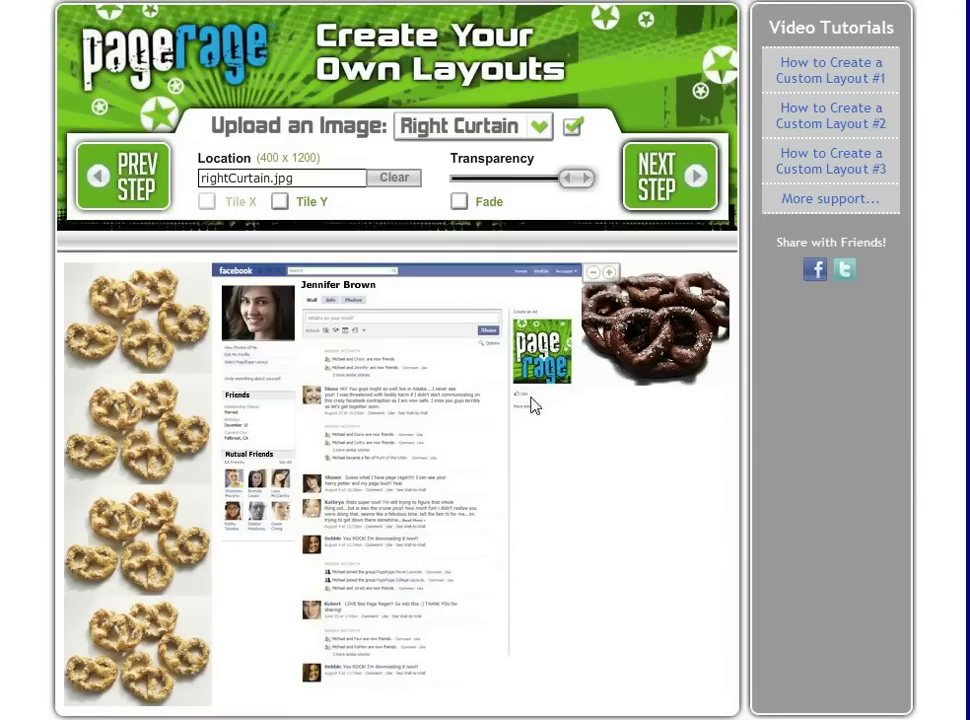
pyautogui.click(280, 204)
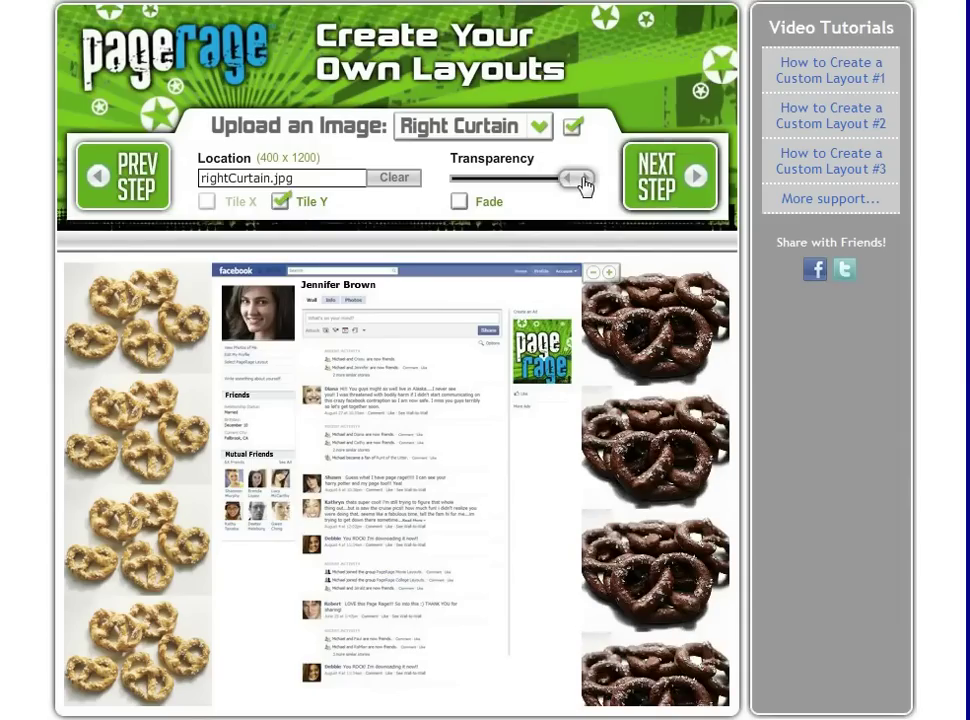
pyautogui.moveTo(583, 185); pyautogui.dragTo(570, 190)
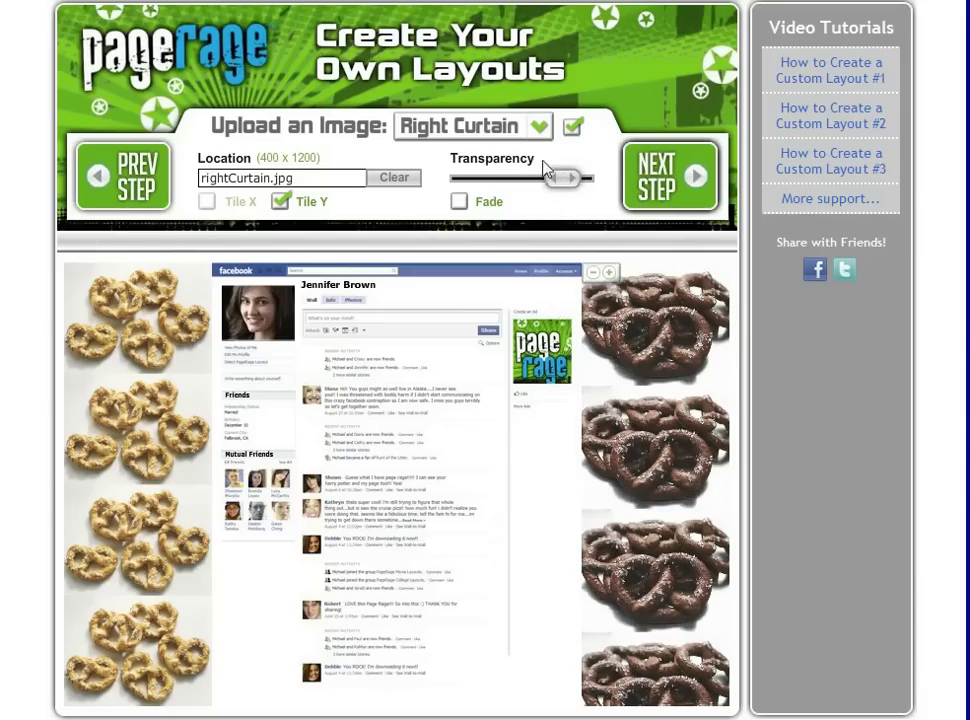
# Step: Load titleBar.jpg as the Title Bar image and lower its transparency slightly
pyautogui.click(541, 143)
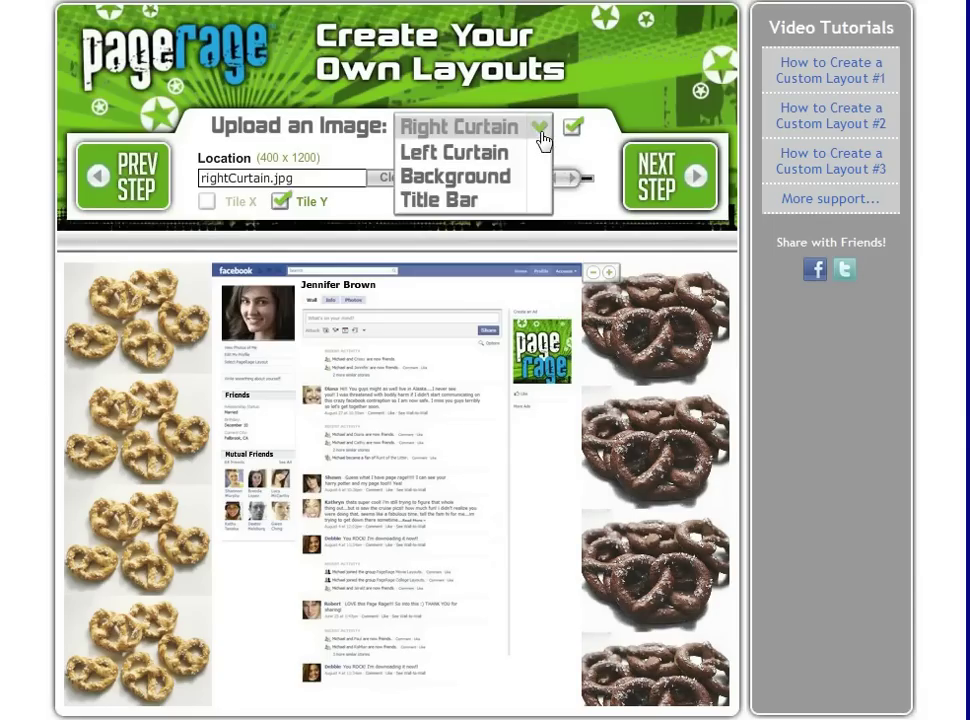
pyautogui.click(516, 204)
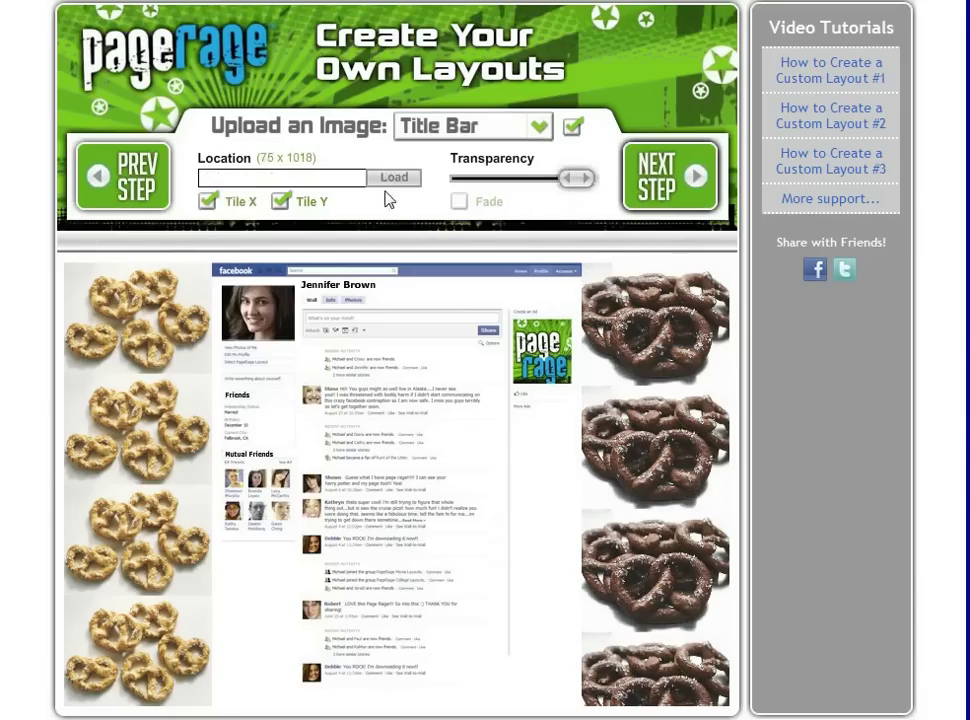
pyautogui.click(391, 180)
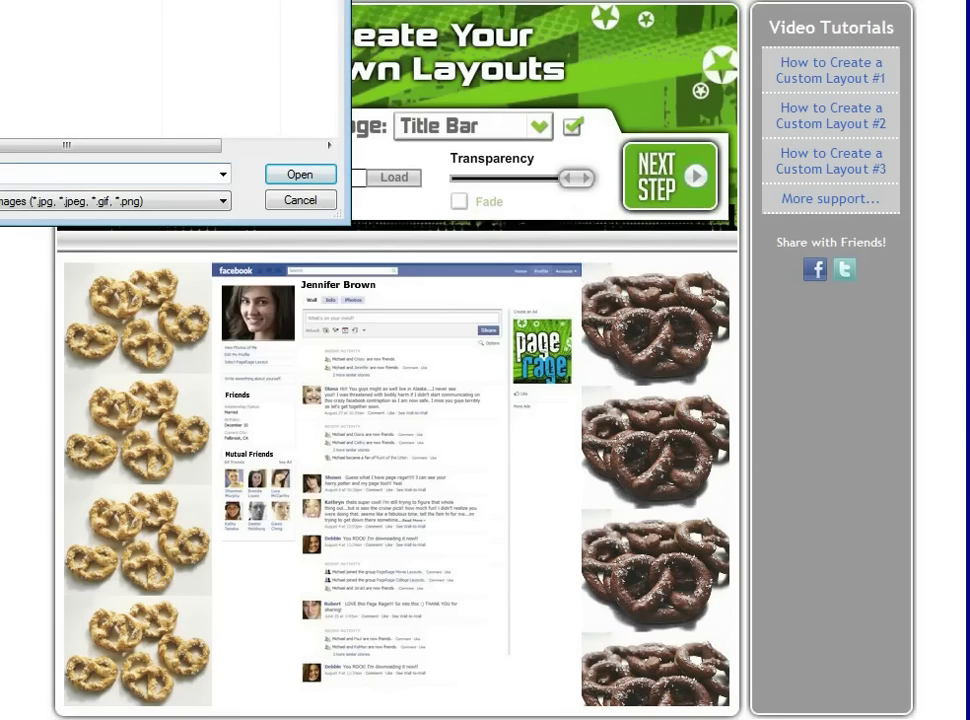
pyautogui.click(300, 174)
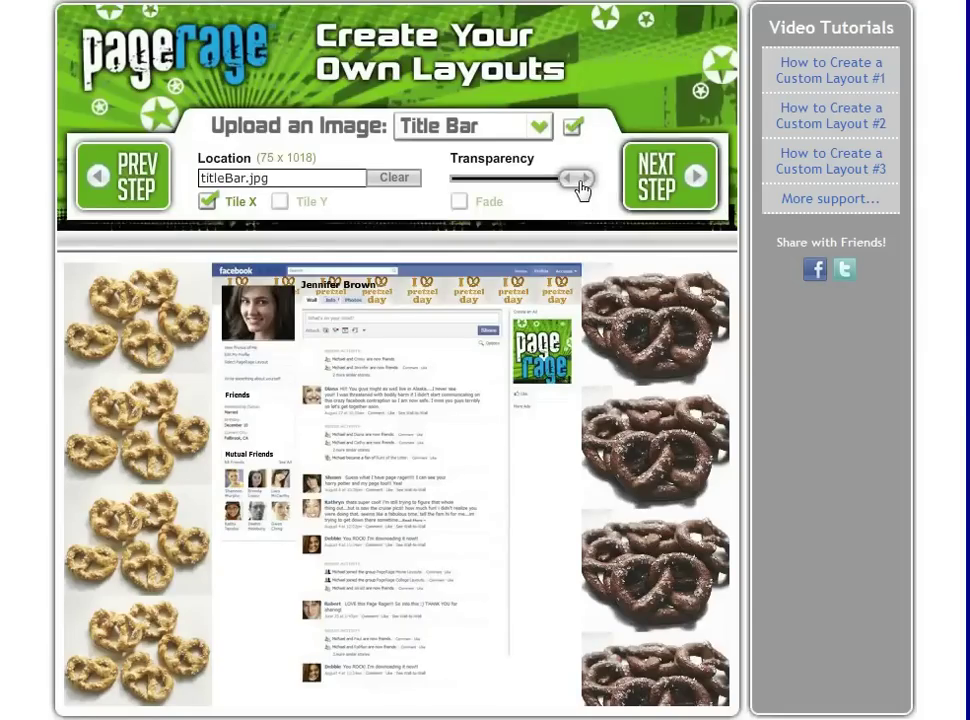
pyautogui.moveTo(580, 190); pyautogui.dragTo(566, 195)
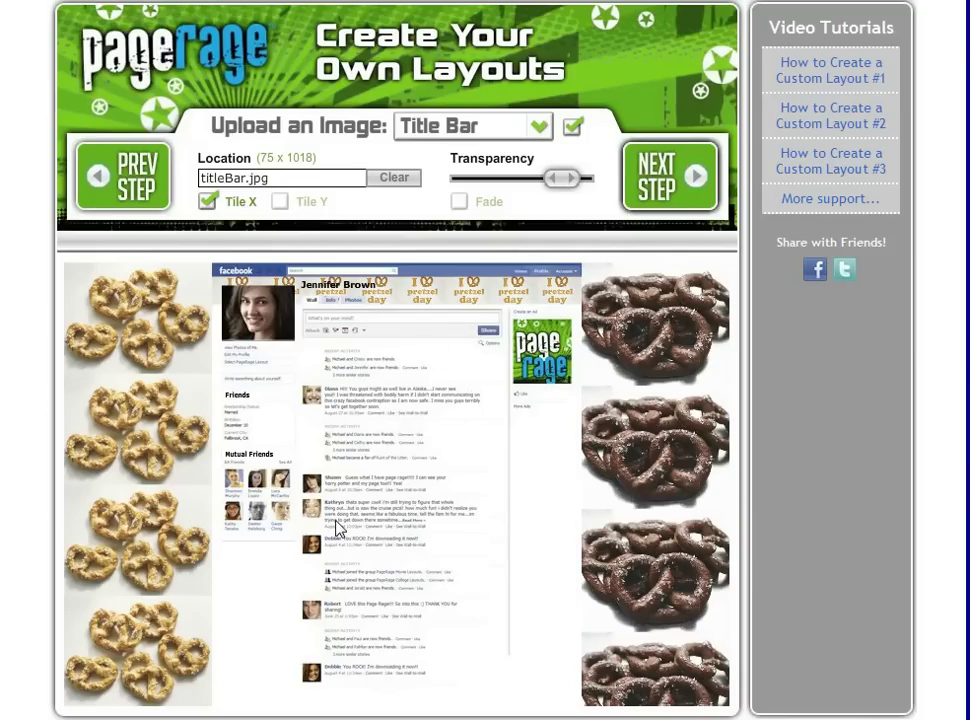
# Step: Choose custom brown #663333 as the text colour and advance to Finishing Touches
pyautogui.click(661, 191)
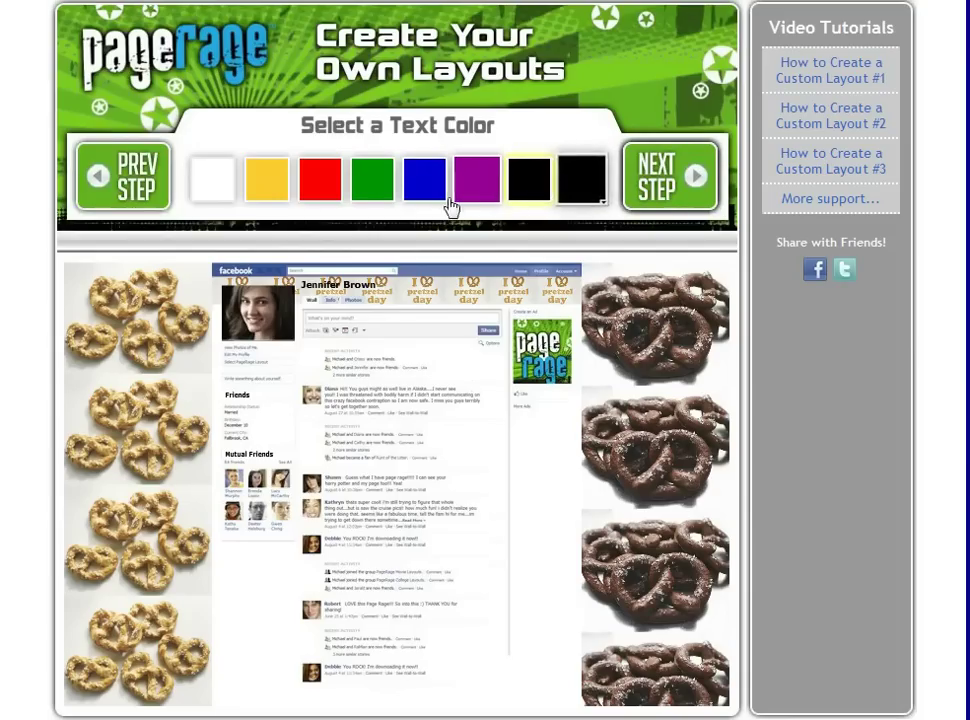
pyautogui.click(588, 190)
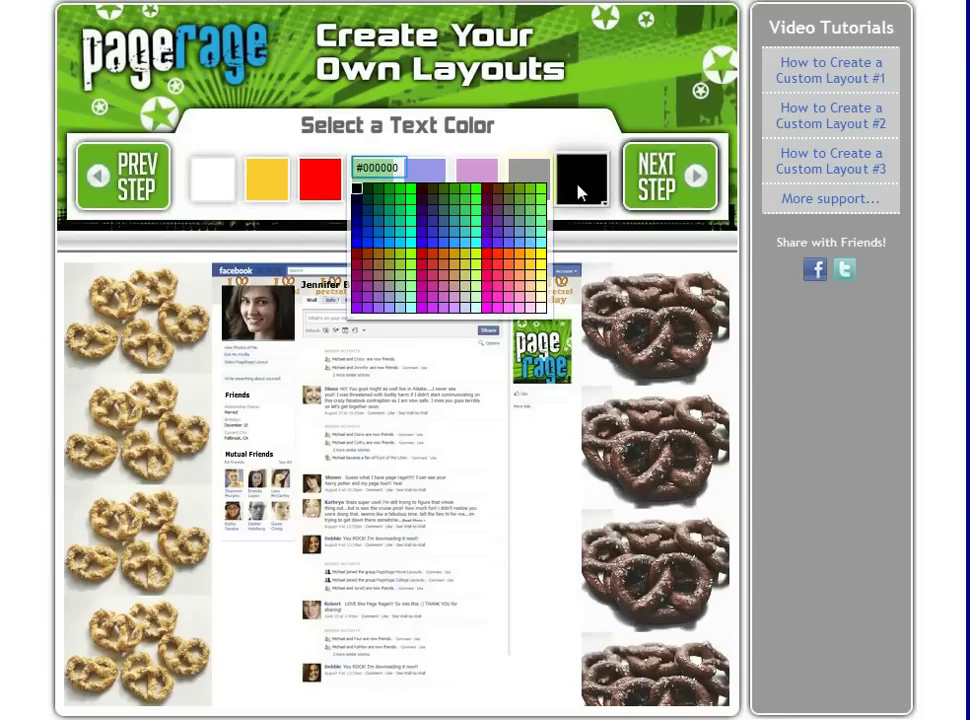
pyautogui.click(500, 209)
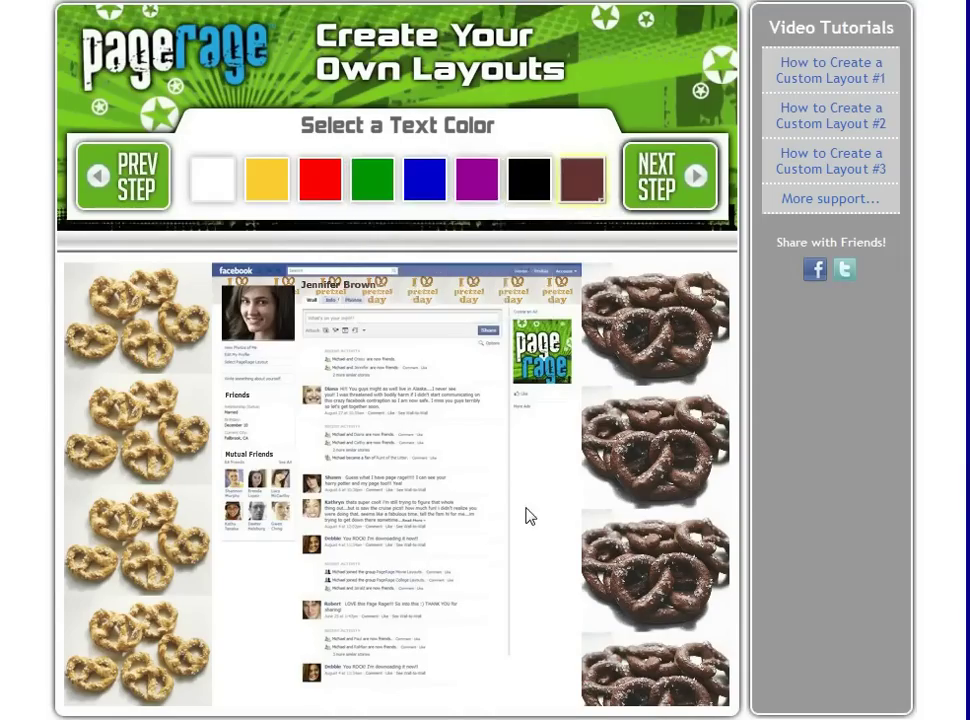
pyautogui.click(646, 185)
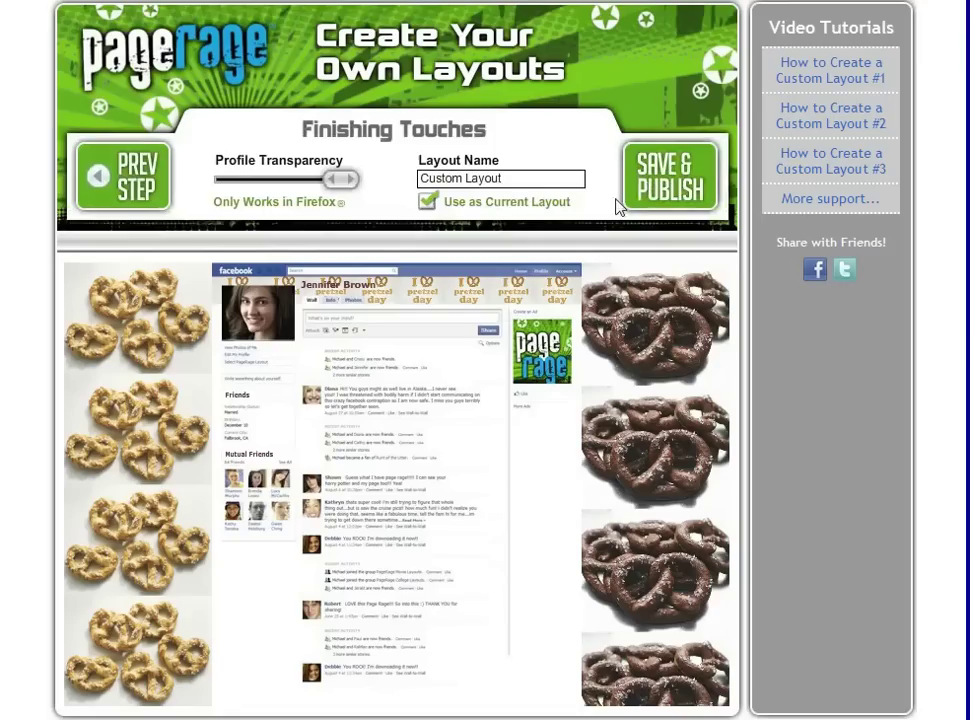
# Step: Rename the layout to 'National Pretzel Day' and nudge the Profile Transparency slider
pyautogui.moveTo(524, 178); pyautogui.dragTo(420, 178)
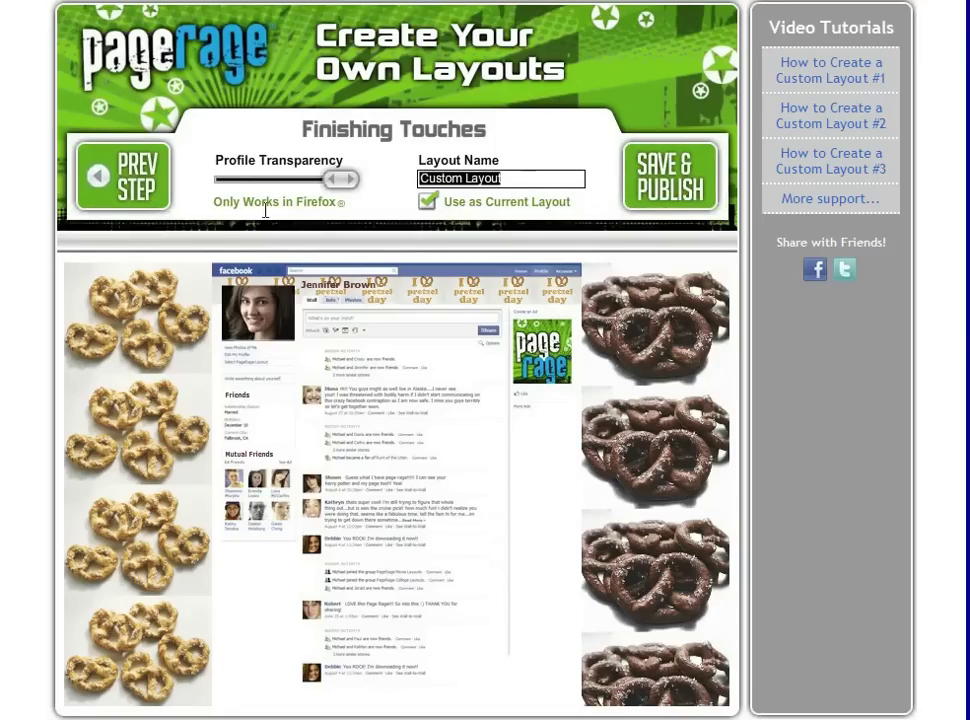
pyautogui.write('Natui')
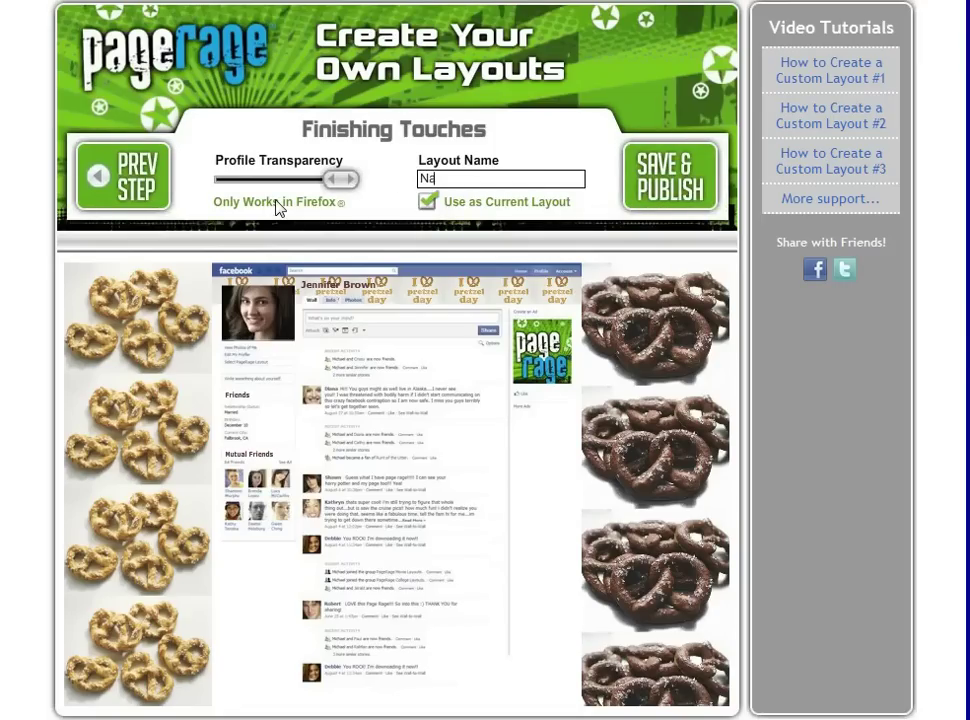
pyautogui.press('BackSpace')
pyautogui.press('BackSpace')
pyautogui.write('ional Pretzel Day')
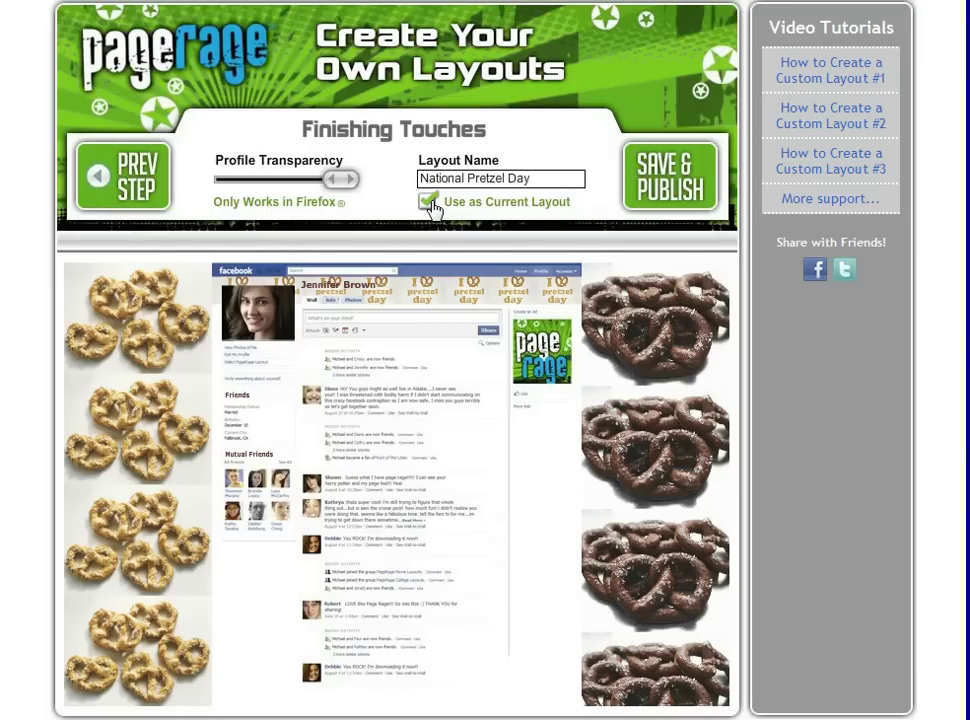
pyautogui.moveTo(340, 180); pyautogui.dragTo(359, 188)
# Step: Save and publish the layout, then view the embed codes and preview on the Success page
pyautogui.click(670, 192)
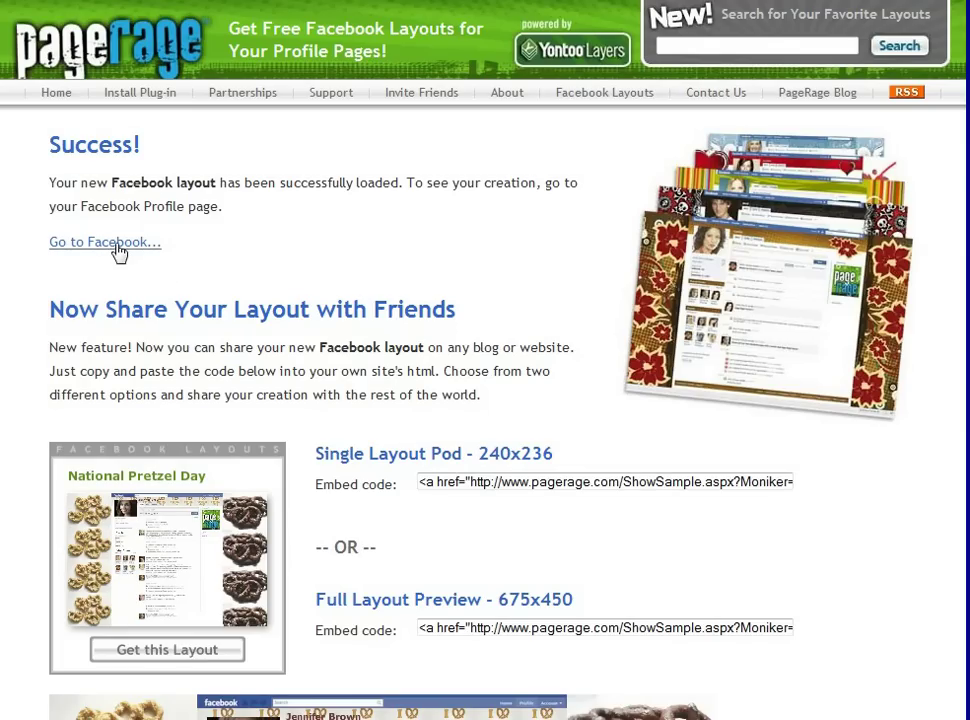
pyautogui.scroll(-3, 807, 451)
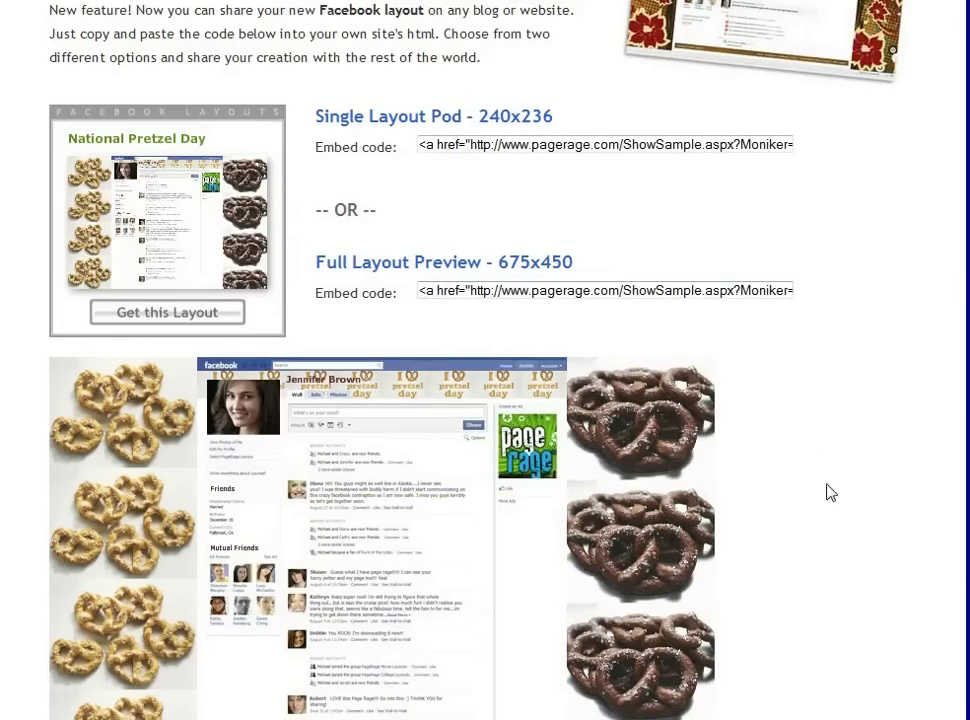
pyautogui.scroll(-1, 830, 500)
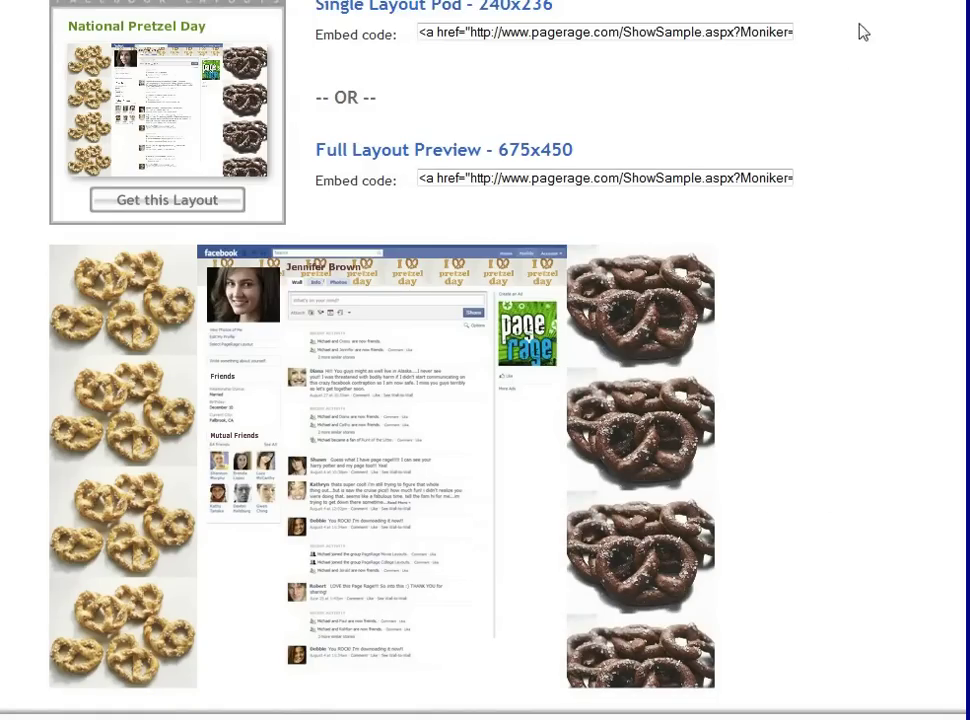
# Step: Go back to the National Pretzel Day layout post
pyautogui.hotkey('alt', 'Left')
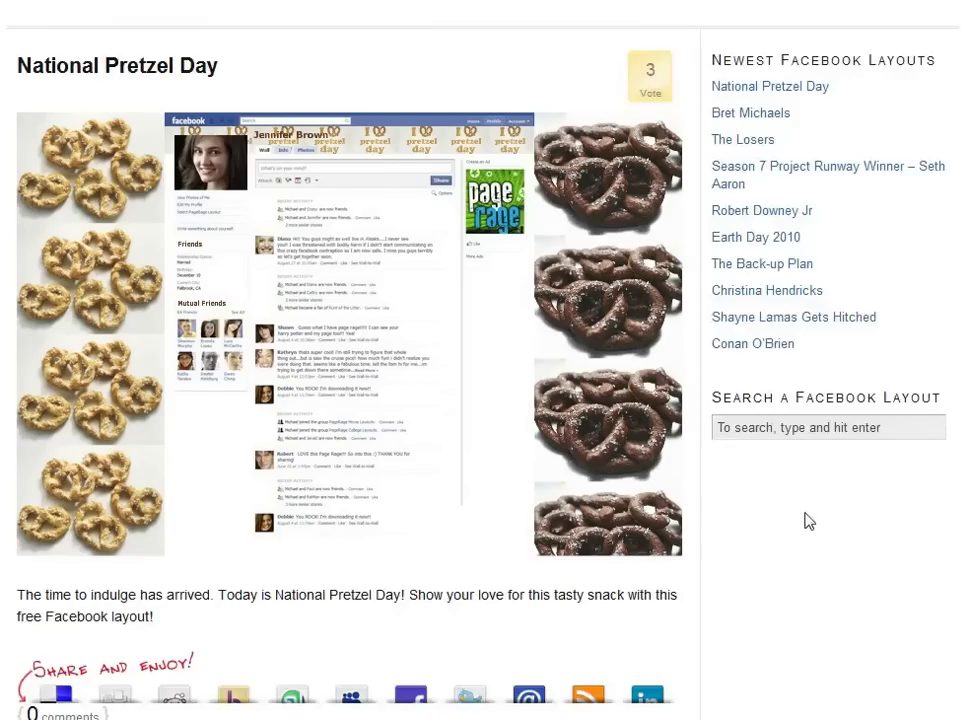